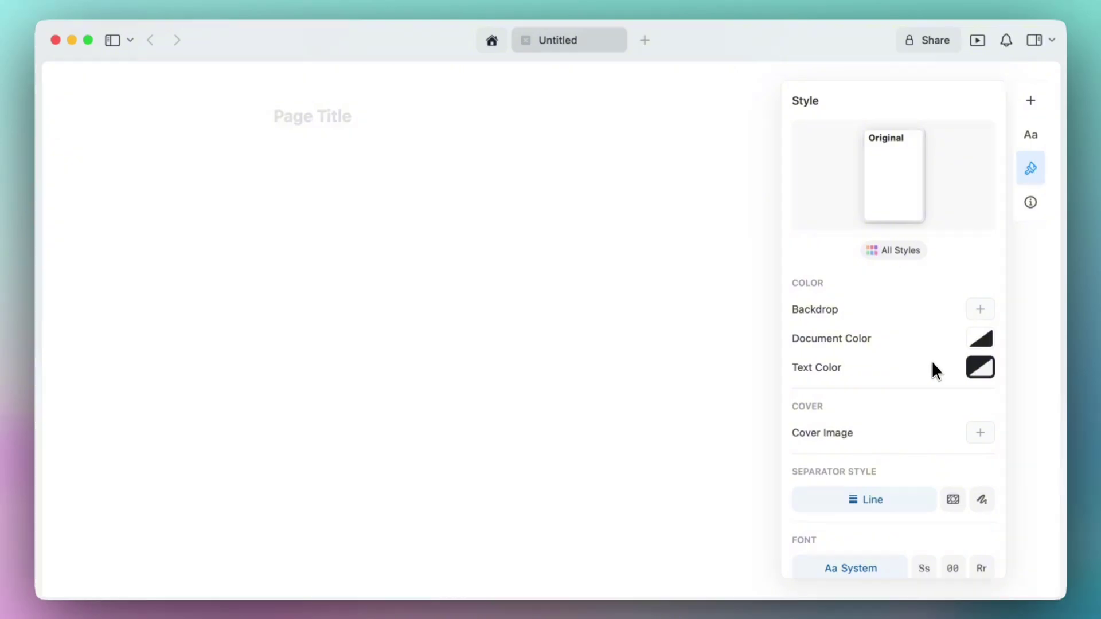
Browse the Style Gallery and set the Yoga style as the default document style.
{"action": "left_click", "coordinate": [905, 253]}
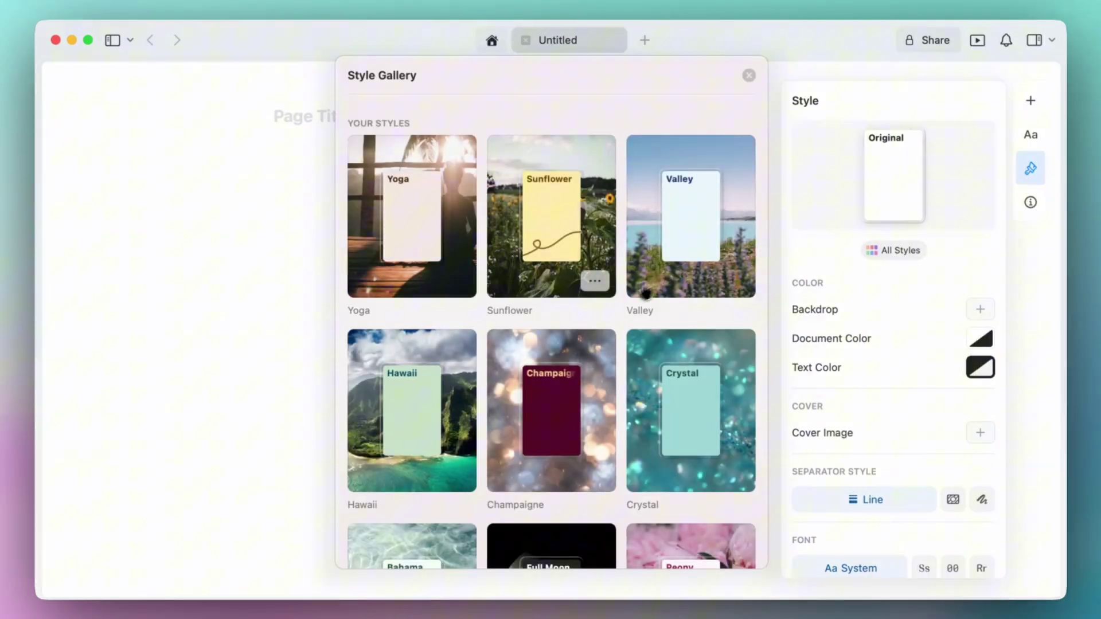
{"action": "scroll", "coordinate": [588, 312], "scroll_direction": "down", "scroll_amount": 10}
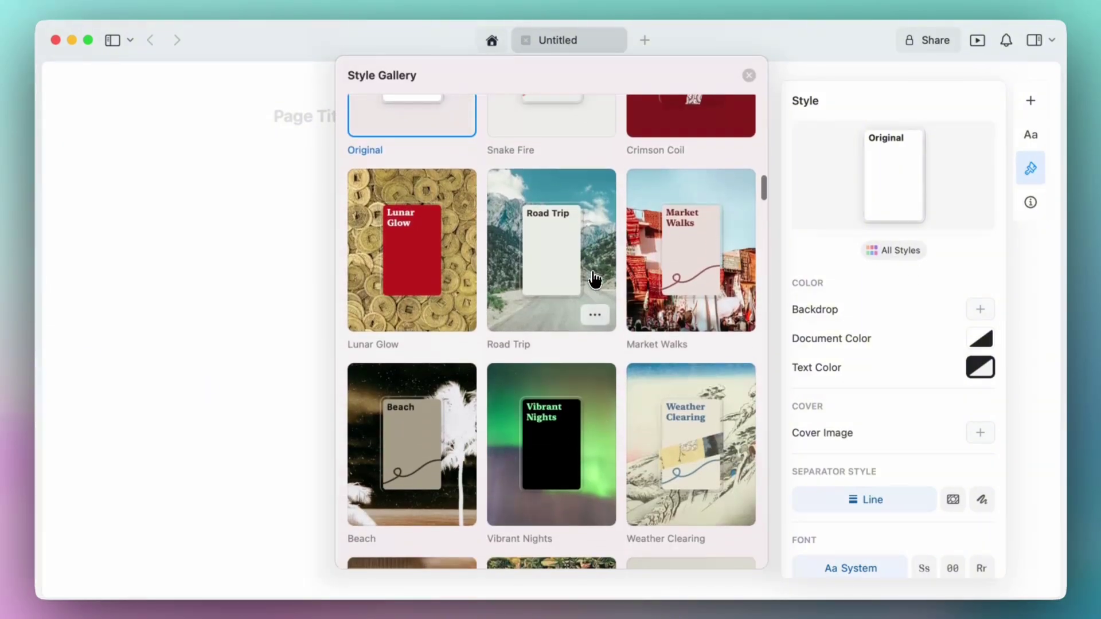
{"action": "scroll", "coordinate": [595, 280], "scroll_direction": "down", "scroll_amount": 10}
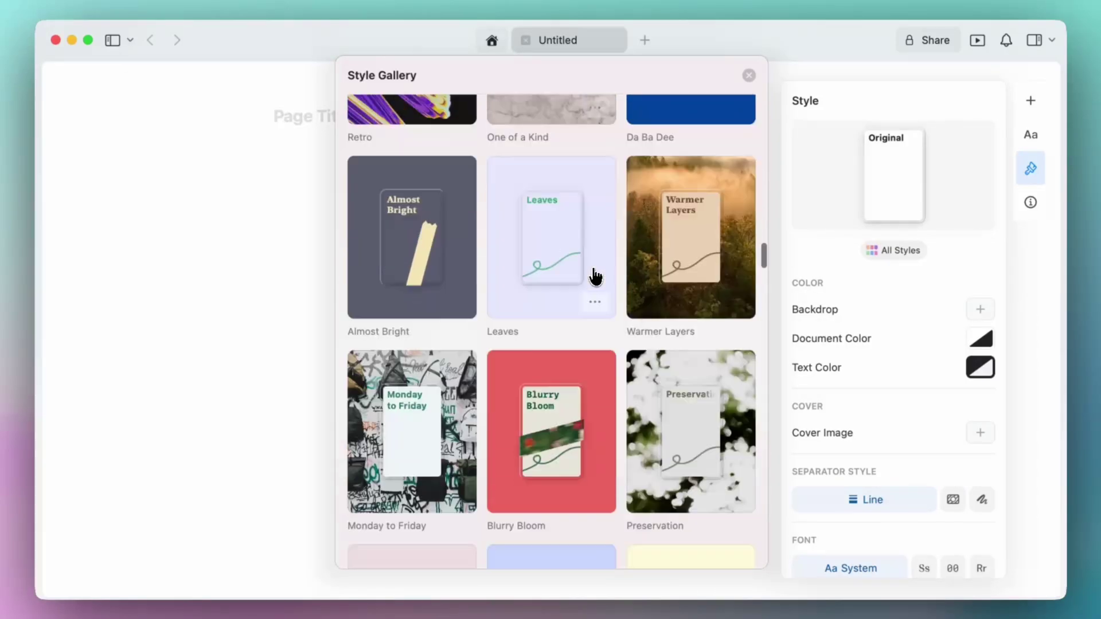
{"action": "scroll", "coordinate": [595, 278], "scroll_direction": "down", "scroll_amount": 4}
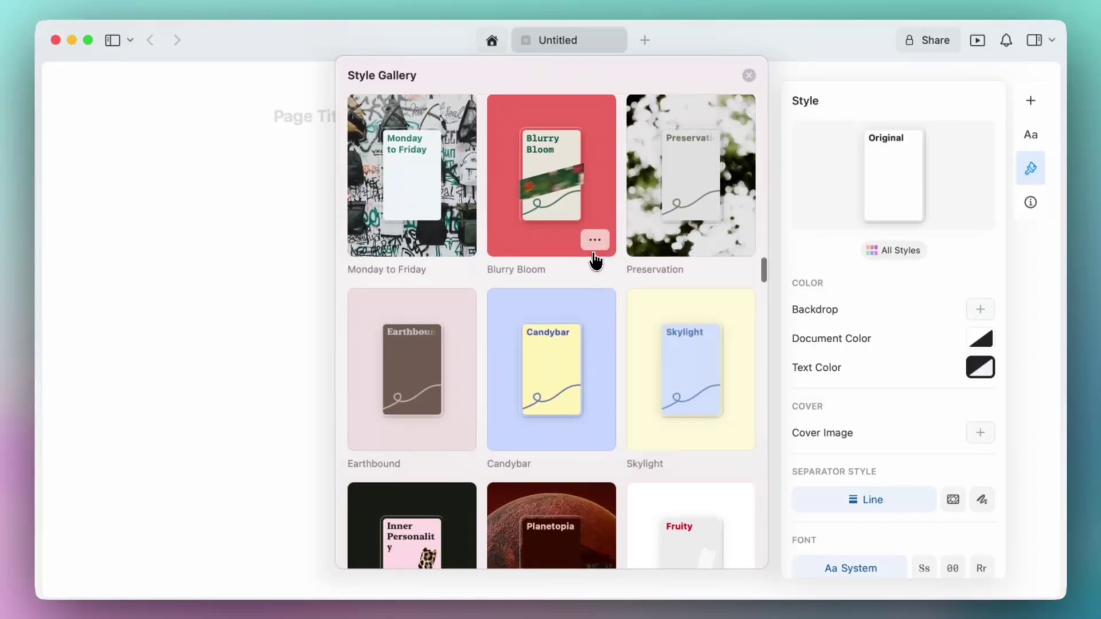
{"action": "scroll", "coordinate": [595, 261], "scroll_direction": "up", "scroll_amount": 15}
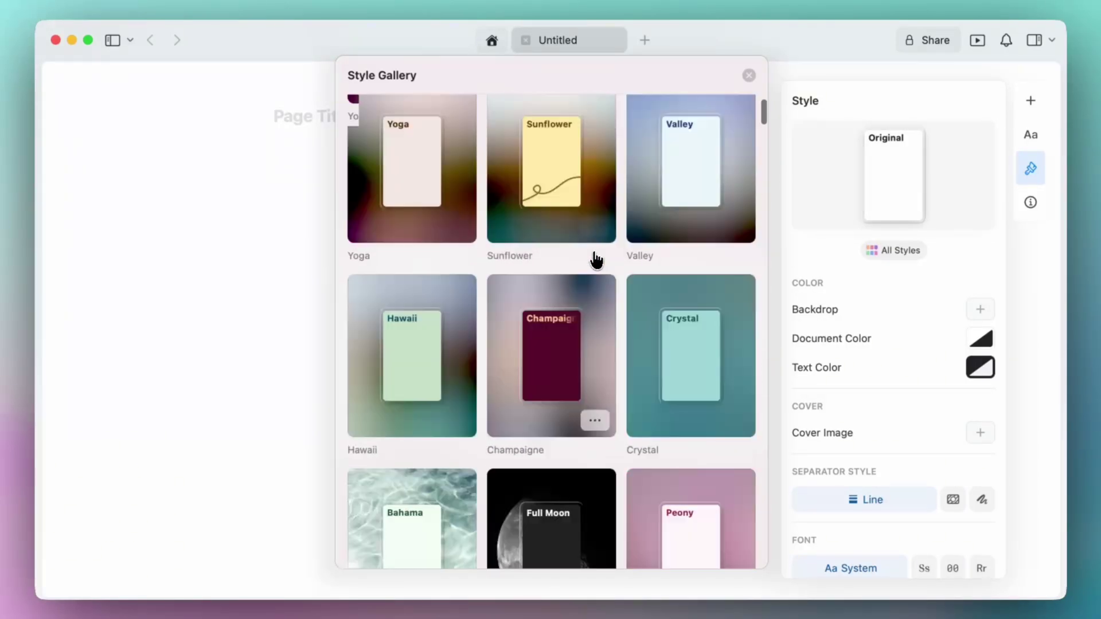
{"action": "scroll", "coordinate": [594, 258], "scroll_direction": "up", "scroll_amount": 2}
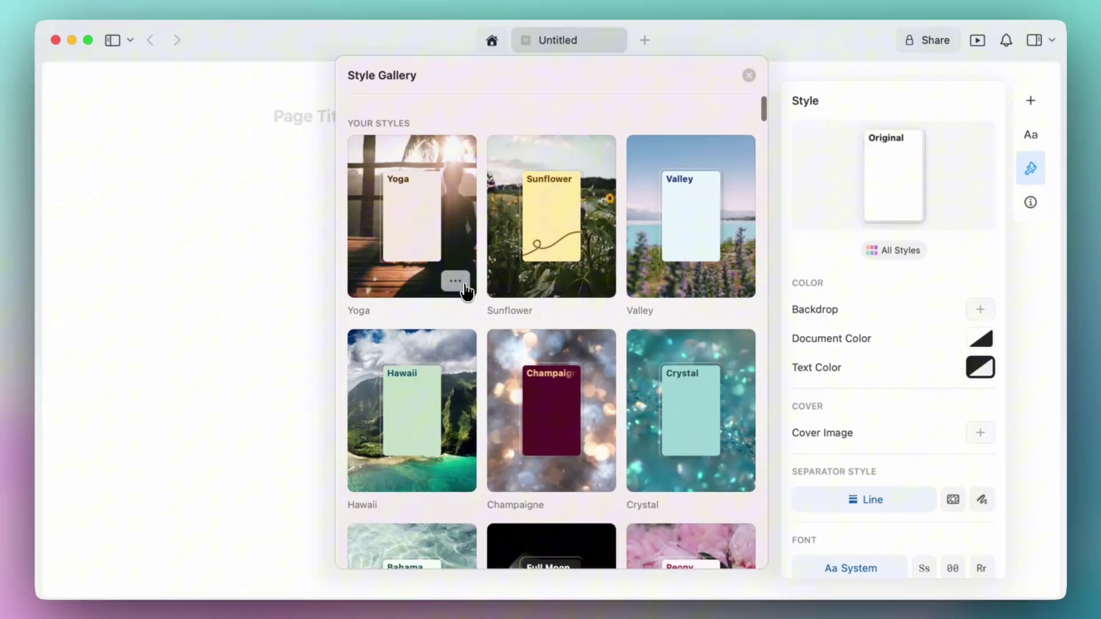
{"action": "left_click", "coordinate": [459, 288]}
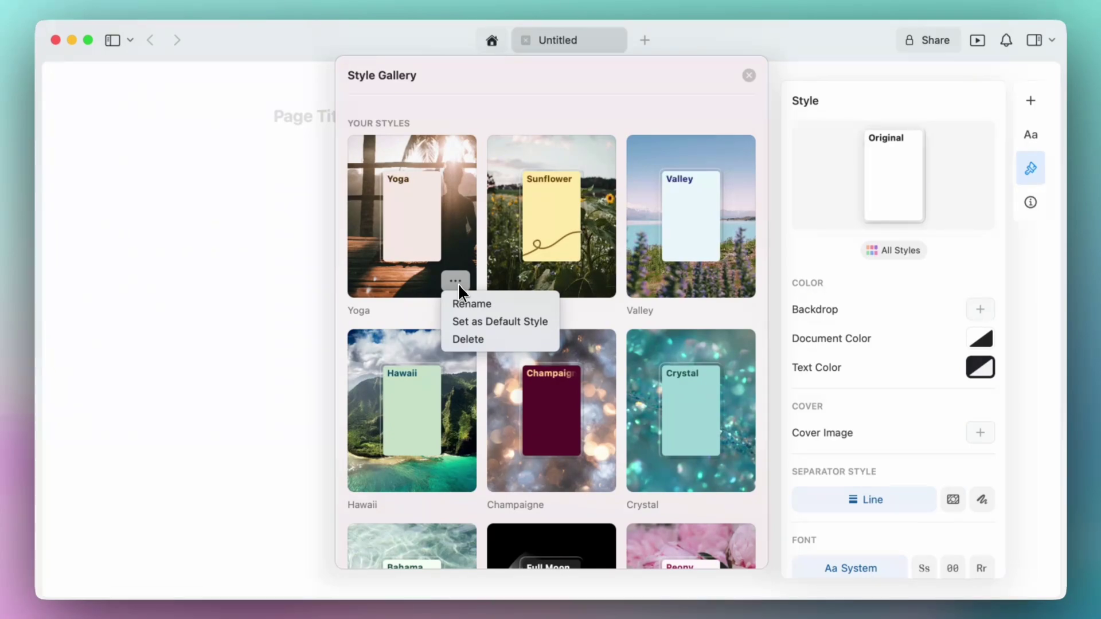
{"action": "left_click", "coordinate": [480, 322]}
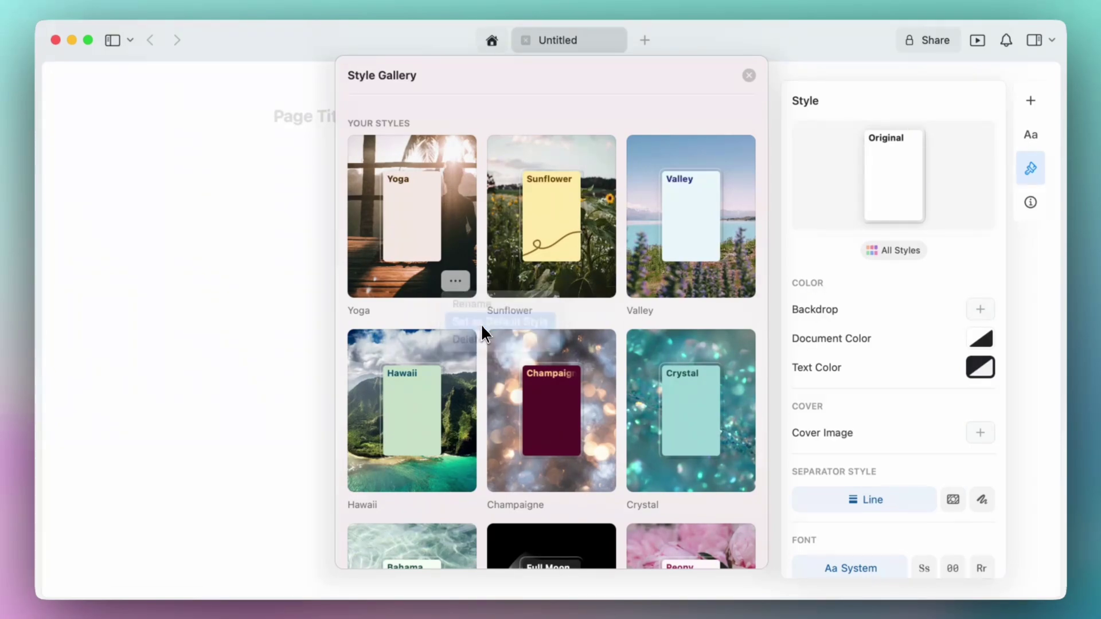
Show the sidebar and start a new document.
{"action": "left_click", "coordinate": [113, 41]}
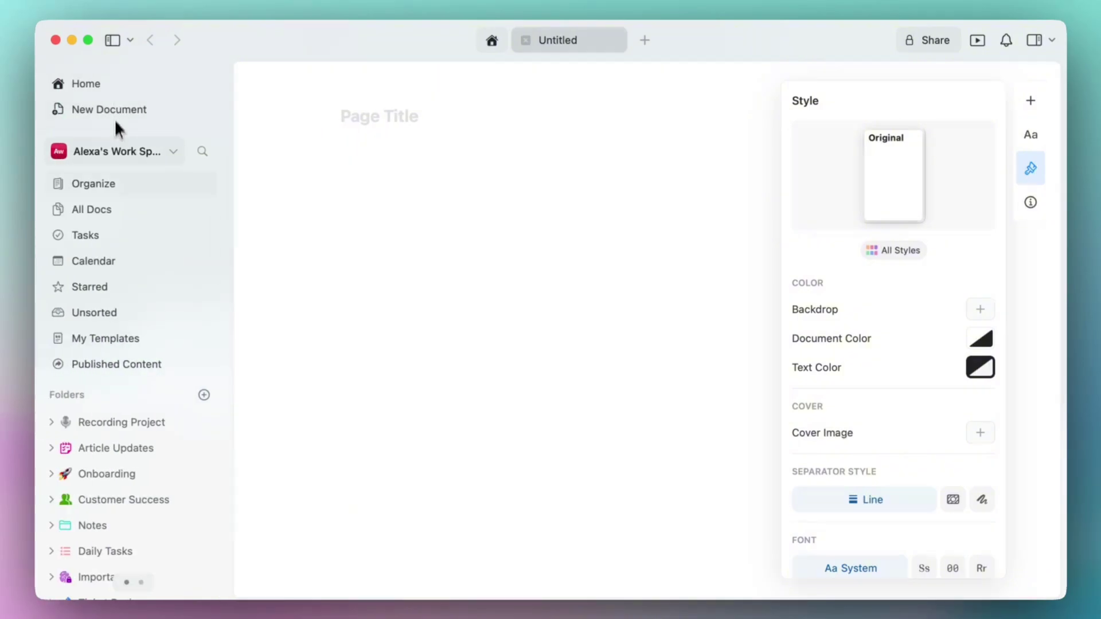
{"action": "left_click", "coordinate": [114, 181]}
{"action": "left_click", "coordinate": [325, 140]}
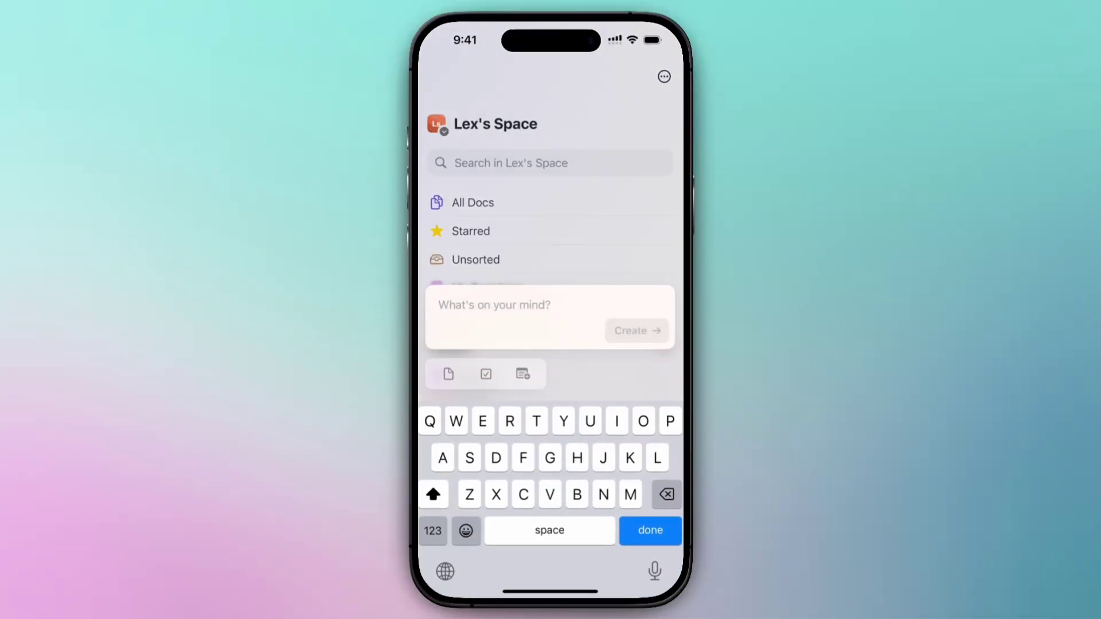
In the mobile app, create a document titled "New doc" and finish editing it.
{"action": "type", "text": "New doc"}
{"action": "left_click", "coordinate": [636, 330]}
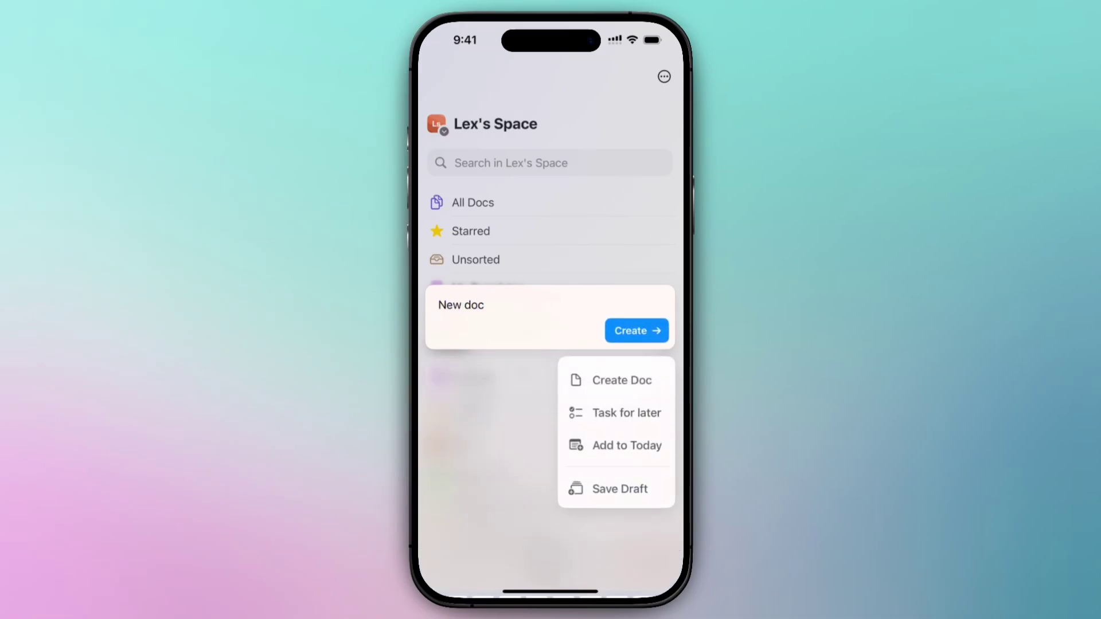
{"action": "left_click", "coordinate": [622, 381]}
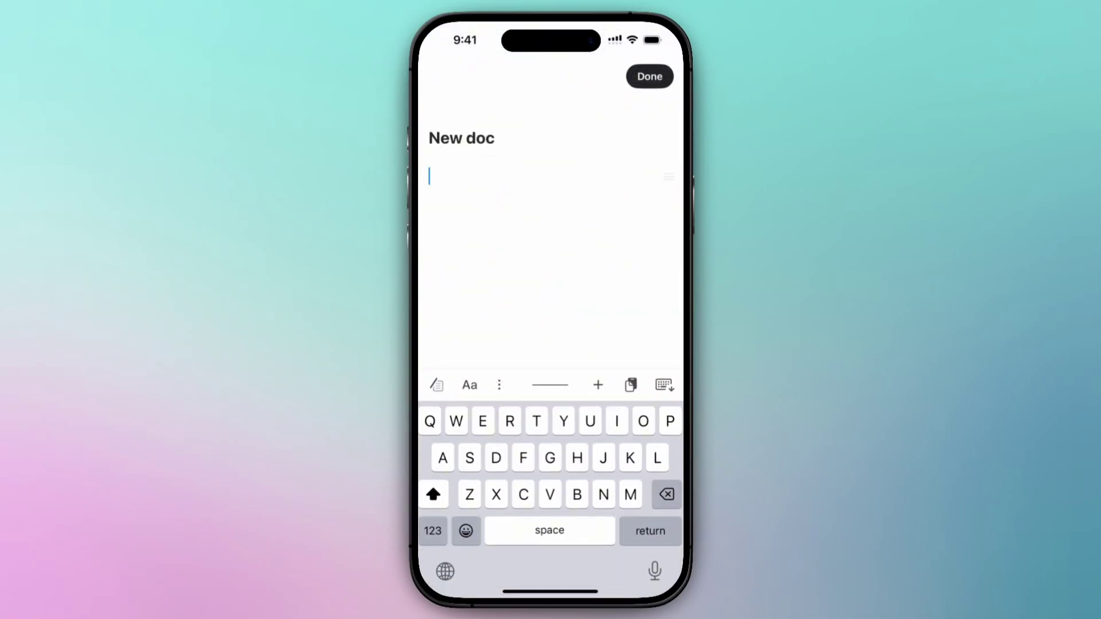
{"action": "left_click", "coordinate": [649, 76]}
Set the Sage style as the default document style from the Style Gallery, and close the style options.
{"action": "left_click", "coordinate": [632, 560]}
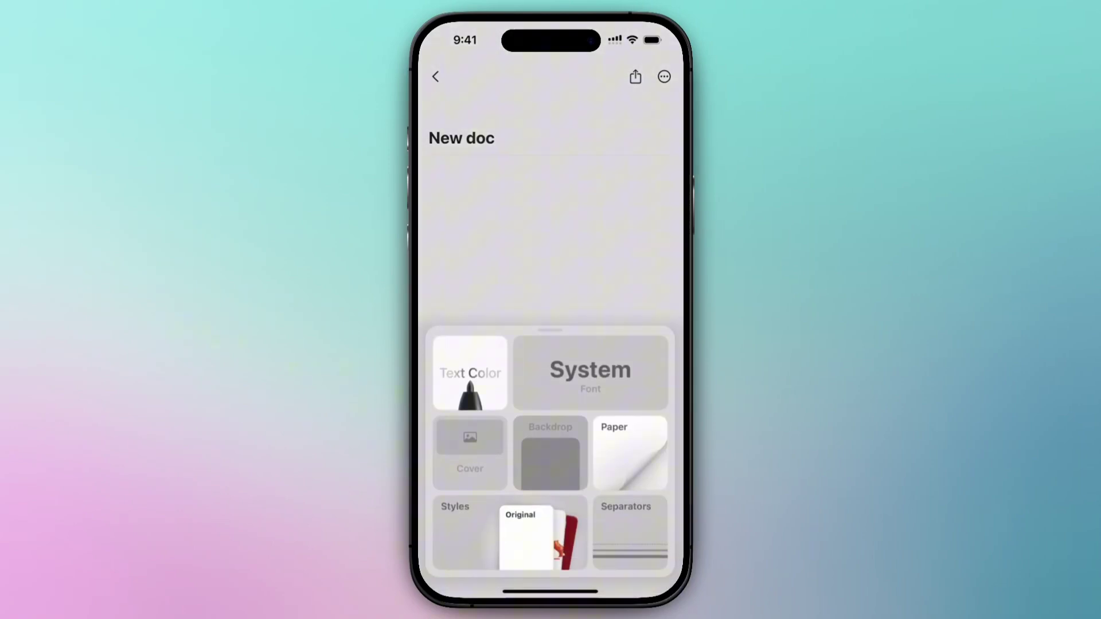
{"action": "left_click", "coordinate": [510, 531]}
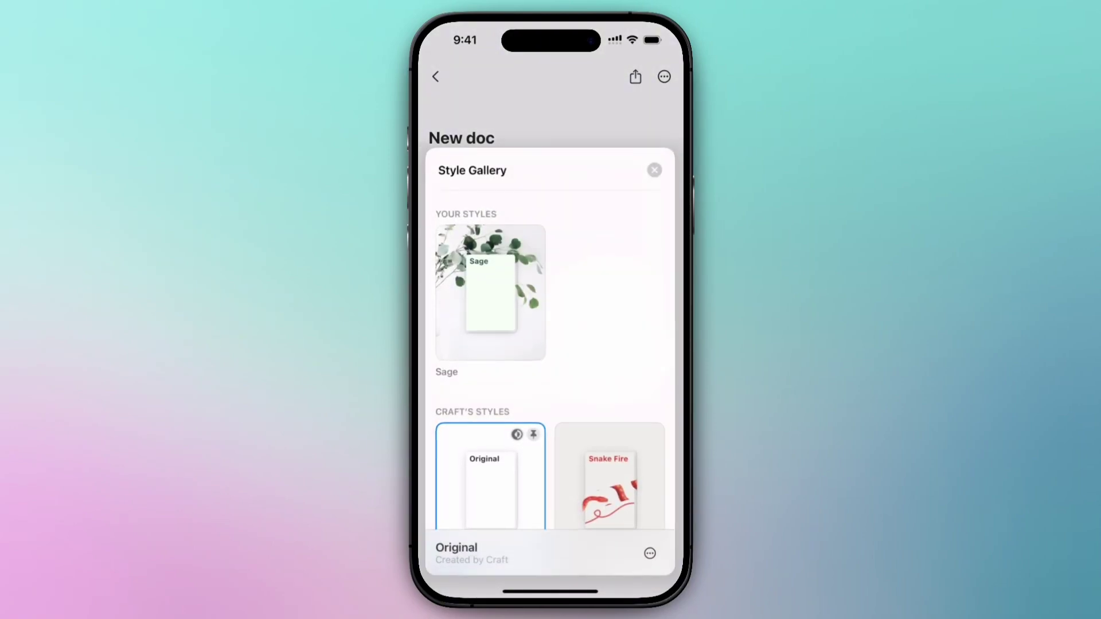
{"action": "left_click", "coordinate": [491, 293]}
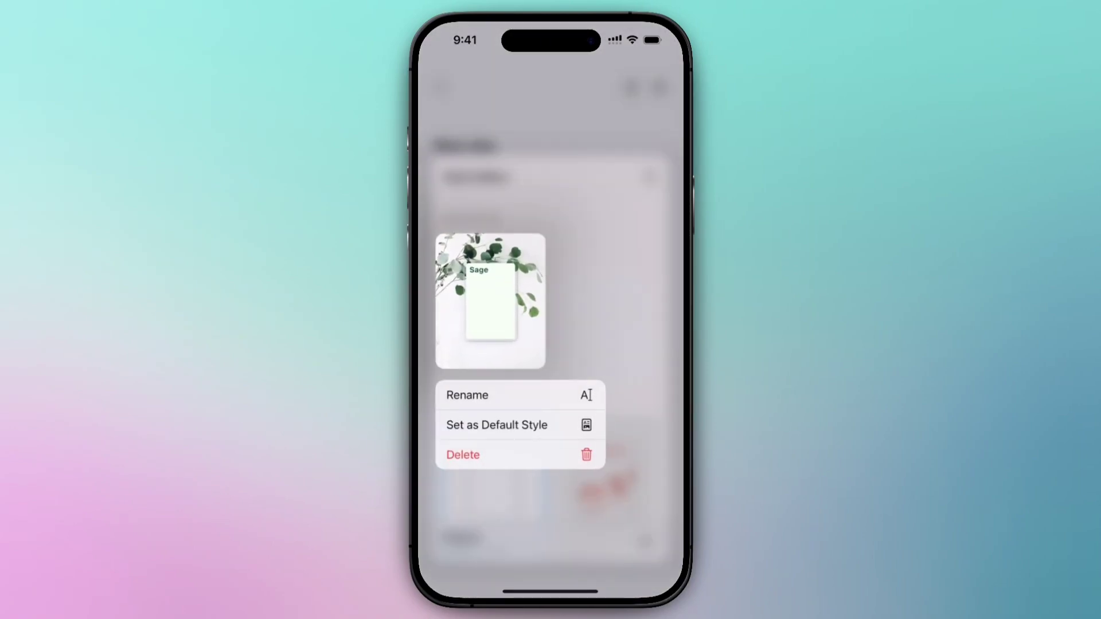
{"action": "left_click", "coordinate": [497, 425]}
{"action": "left_click", "coordinate": [654, 170]}
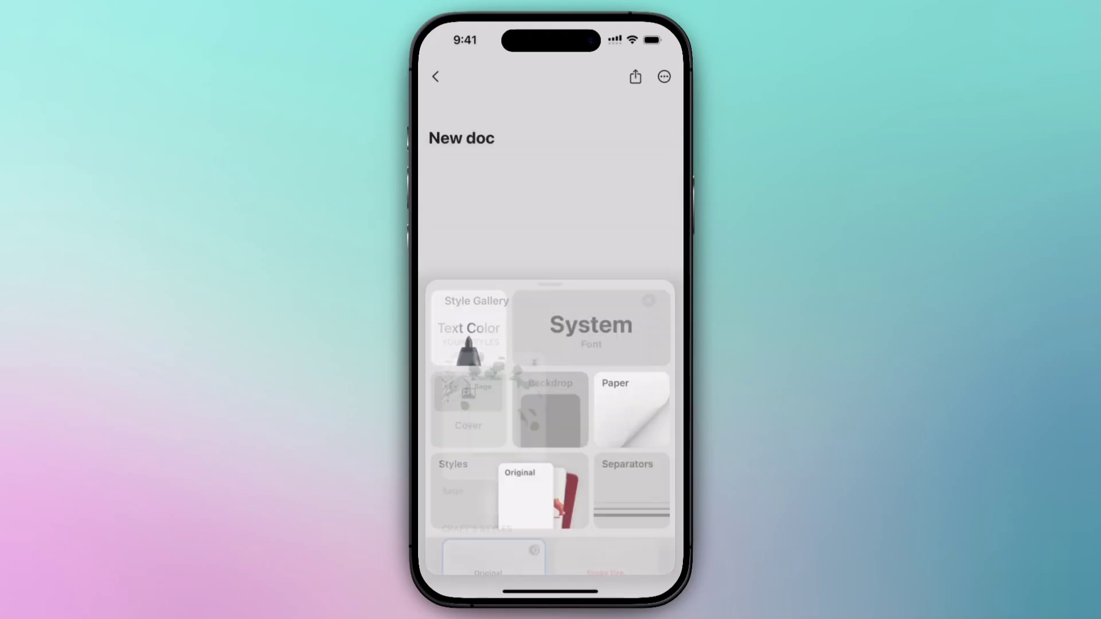
{"action": "left_click", "coordinate": [551, 218]}
Leave the document and begin another one titled "New doc".
{"action": "left_click", "coordinate": [435, 77]}
{"action": "left_click", "coordinate": [550, 565]}
{"action": "type", "text": "New doc"}
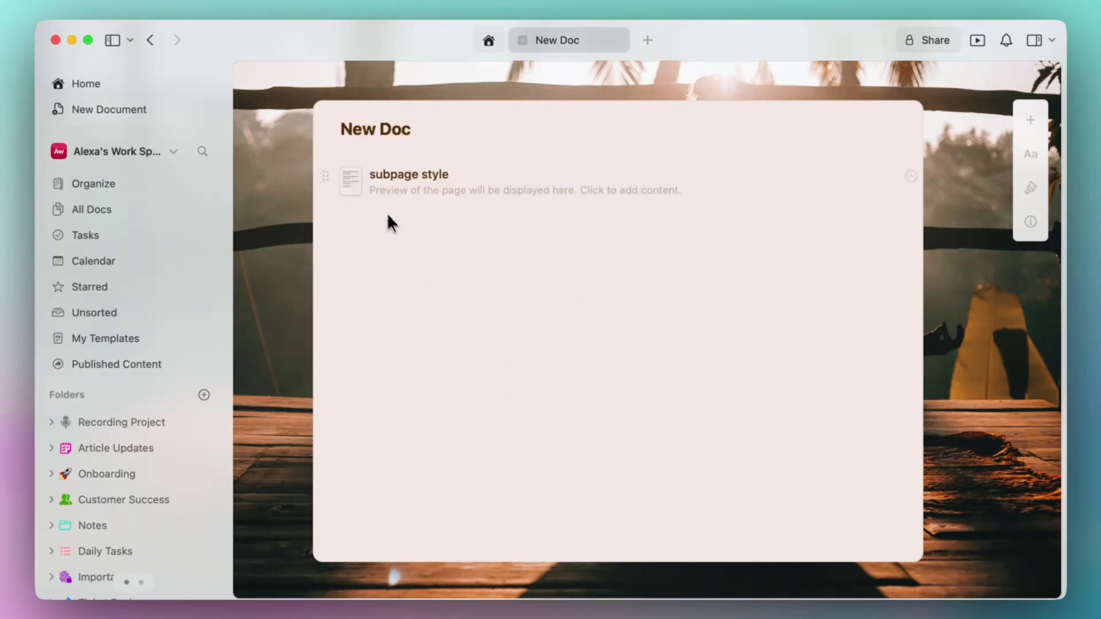
In the desktop app, apply the Hawaii style to the "subpage style" page and return to its parent document.
{"action": "left_click", "coordinate": [357, 184]}
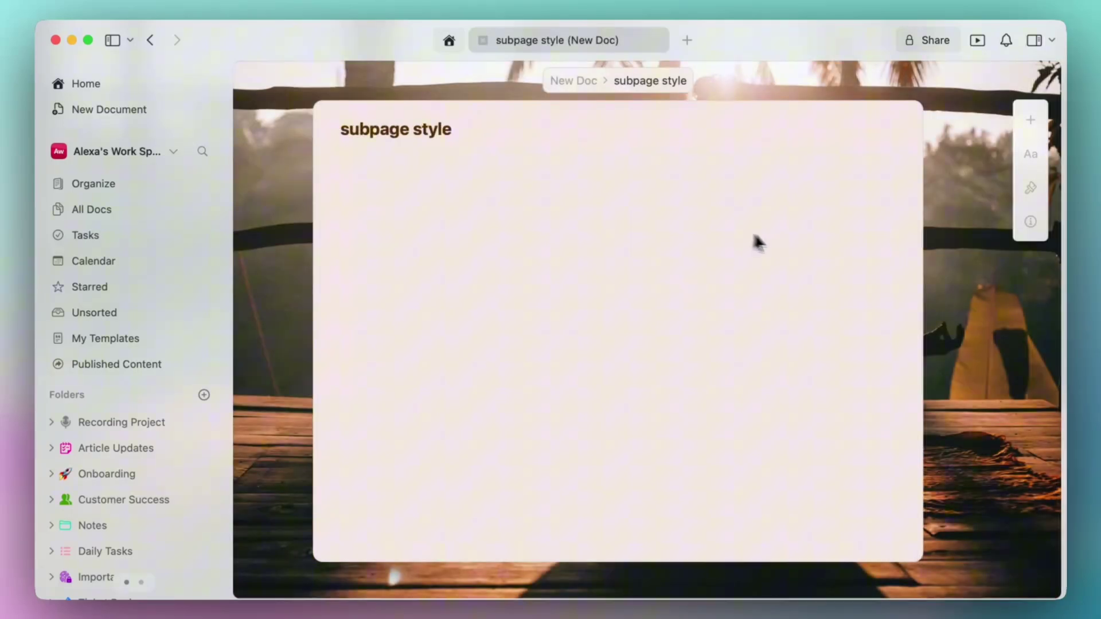
{"action": "left_click", "coordinate": [1038, 186]}
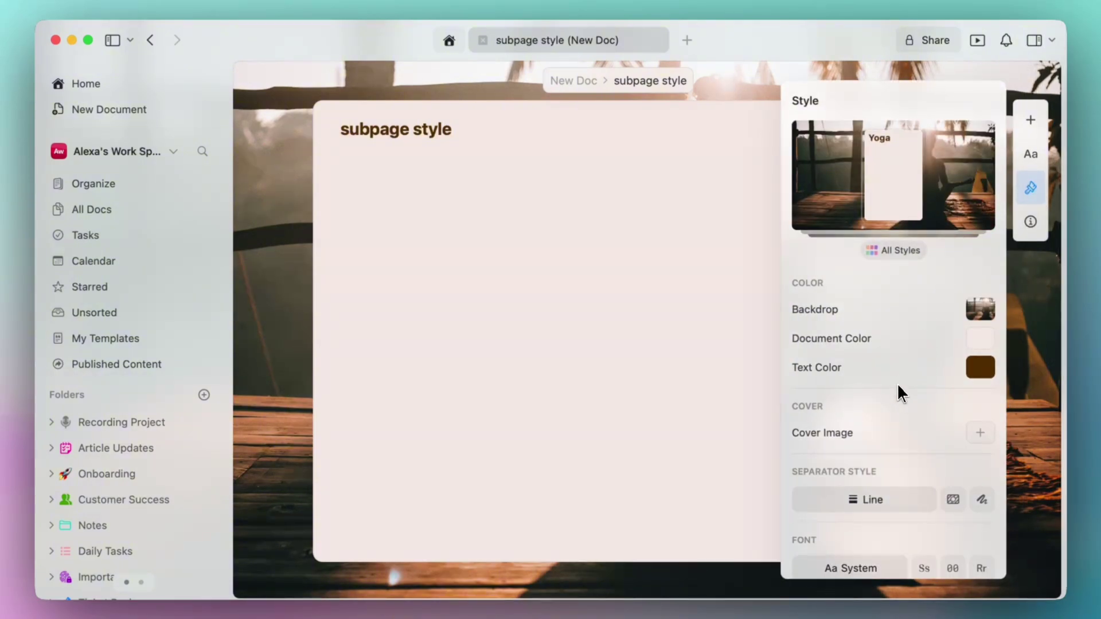
{"action": "left_click", "coordinate": [893, 252]}
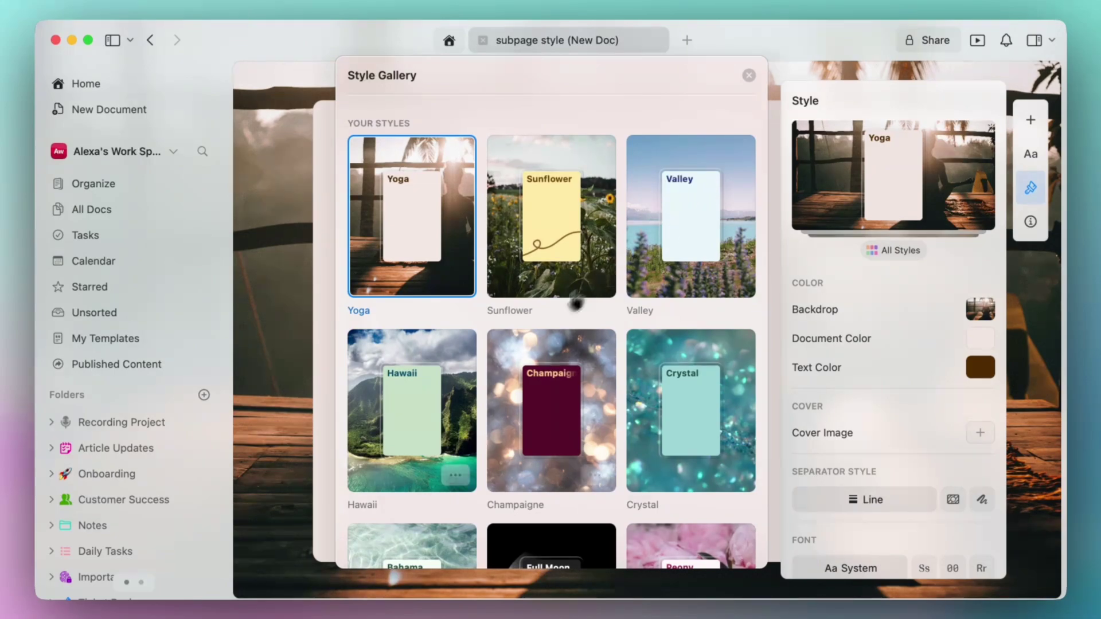
{"action": "left_click", "coordinate": [409, 402]}
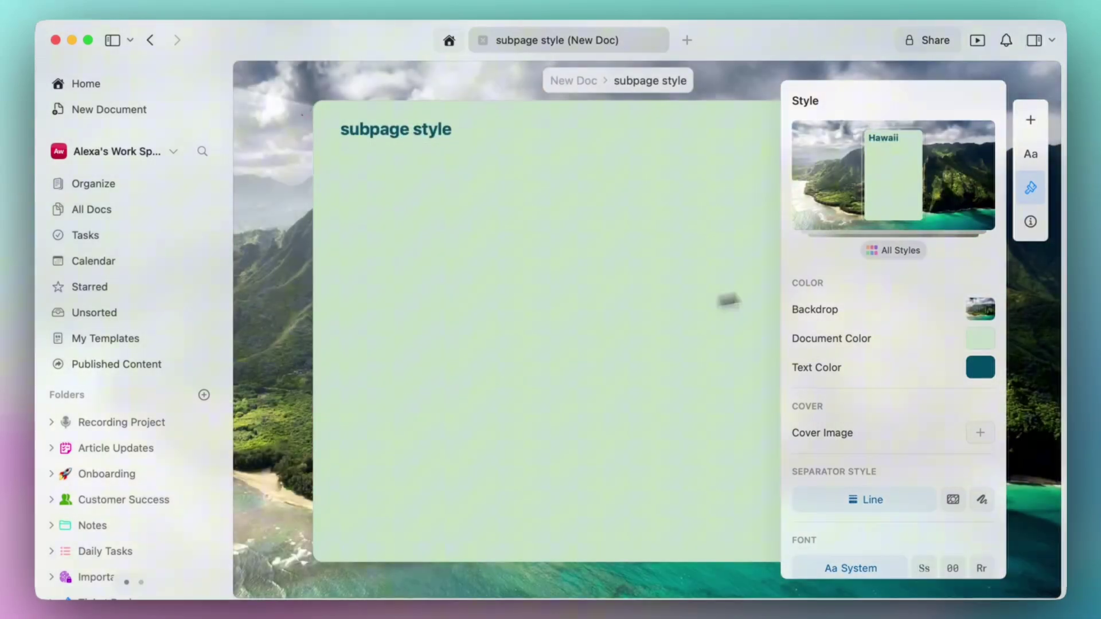
{"action": "left_click", "coordinate": [1030, 188]}
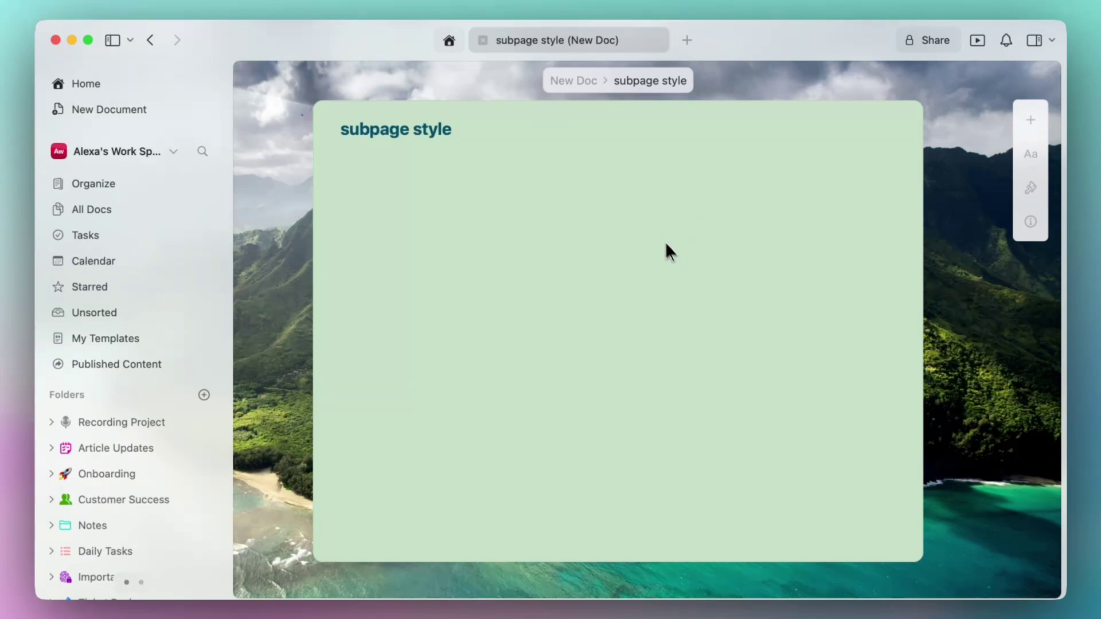
{"action": "left_click", "coordinate": [575, 84]}
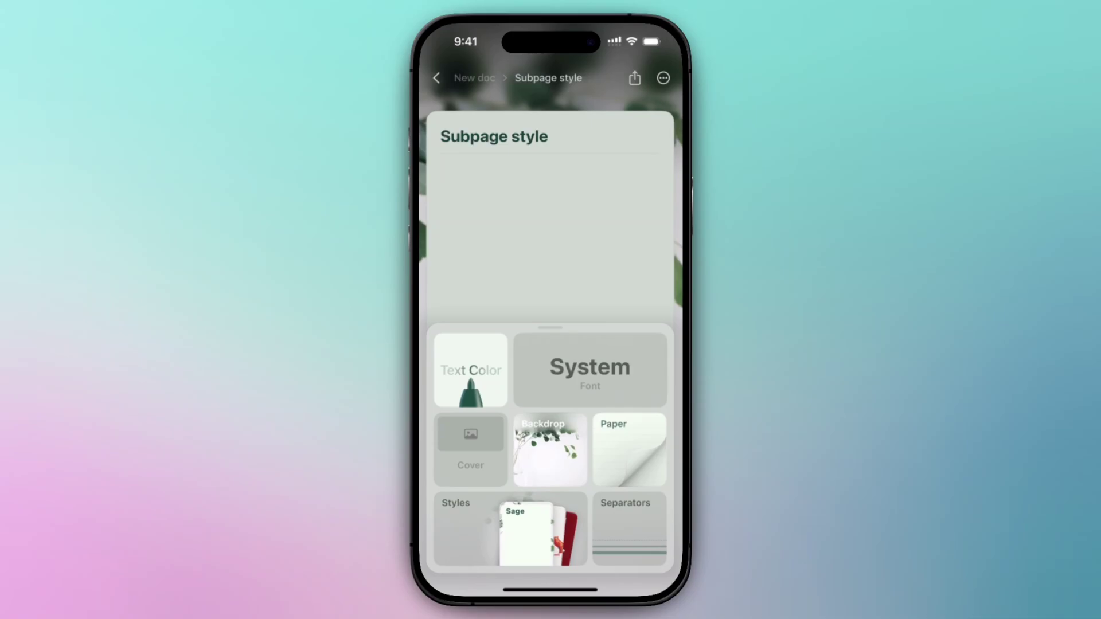
In the mobile app, apply the Silk Screen style to the "Subpage style" page and check it from the parent document.
{"action": "left_click", "coordinate": [511, 529]}
{"action": "scroll", "coordinate": [550, 367], "scroll_direction": "down", "scroll_amount": 15}
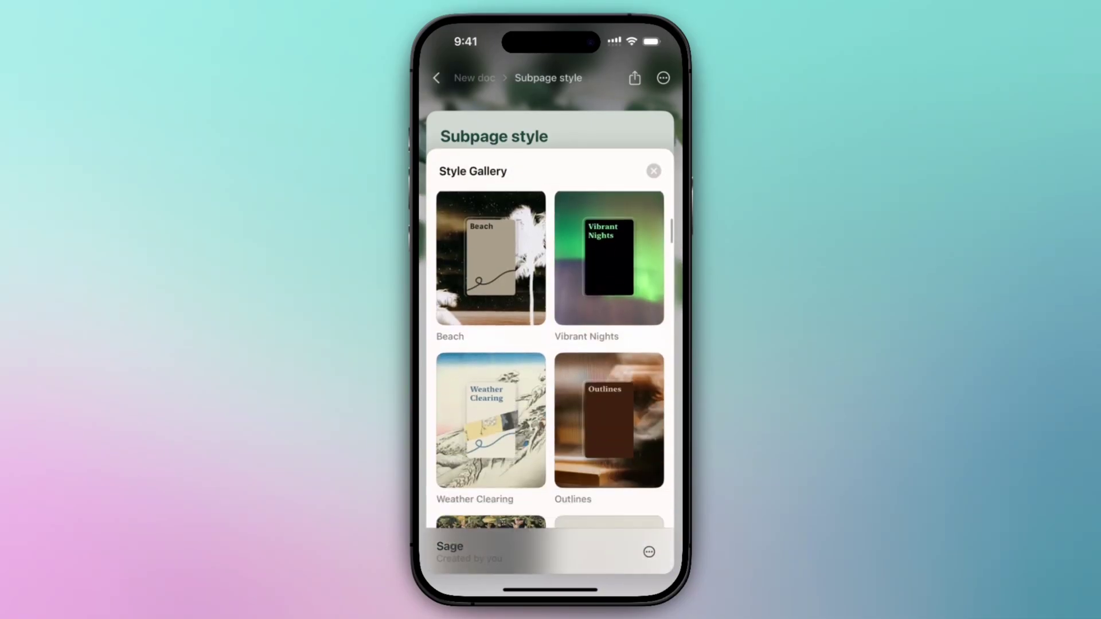
{"action": "left_click", "coordinate": [609, 255]}
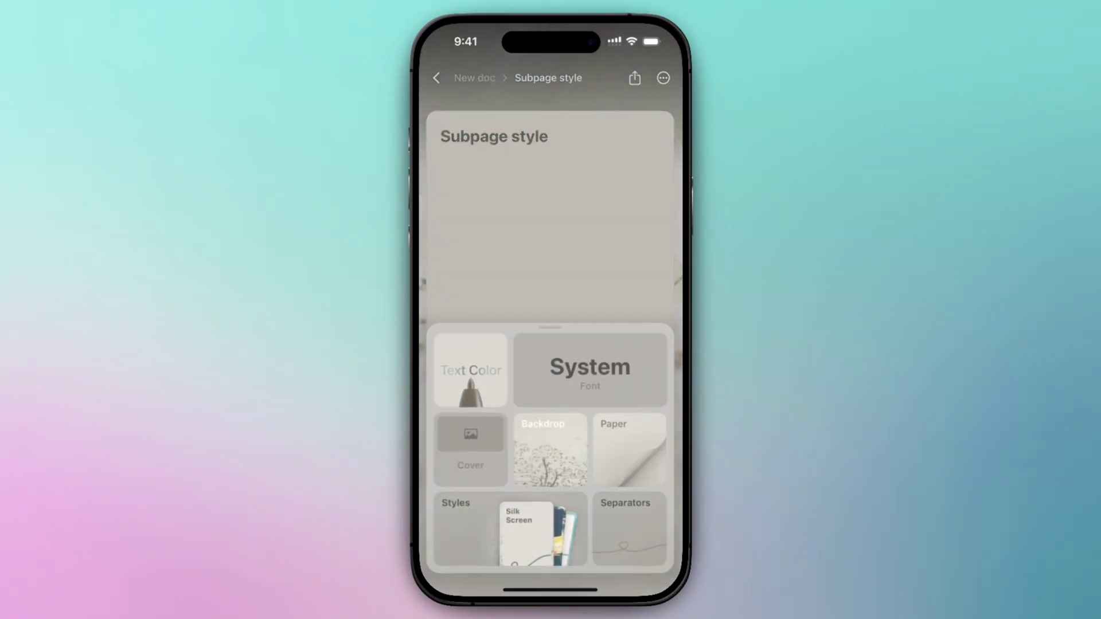
{"action": "left_click", "coordinate": [550, 229]}
{"action": "left_click", "coordinate": [436, 78]}
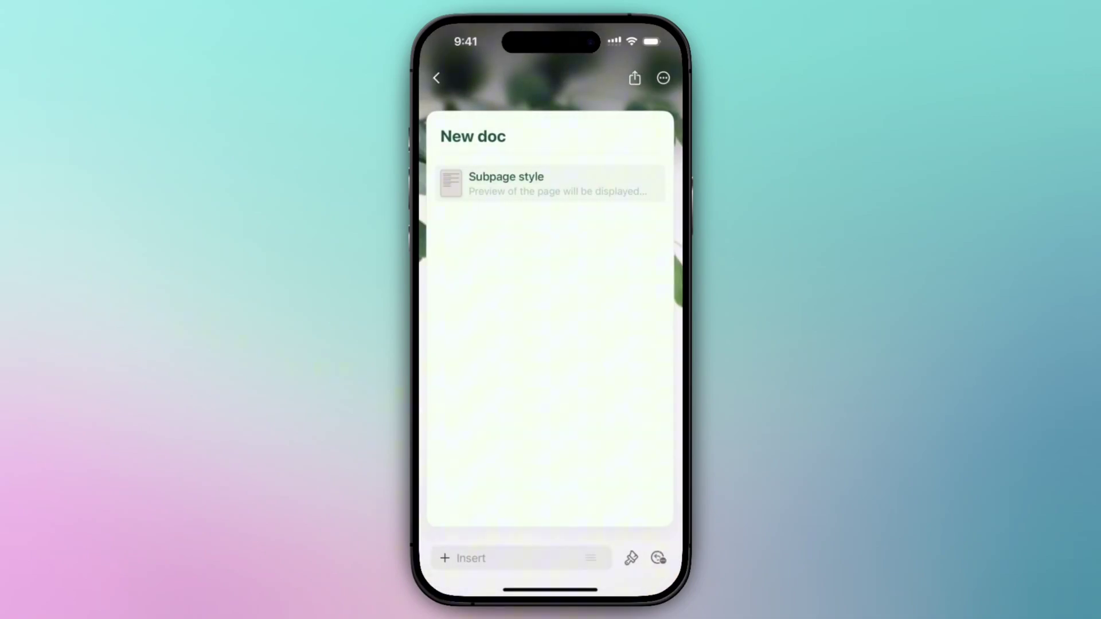
{"action": "left_click", "coordinate": [544, 183]}
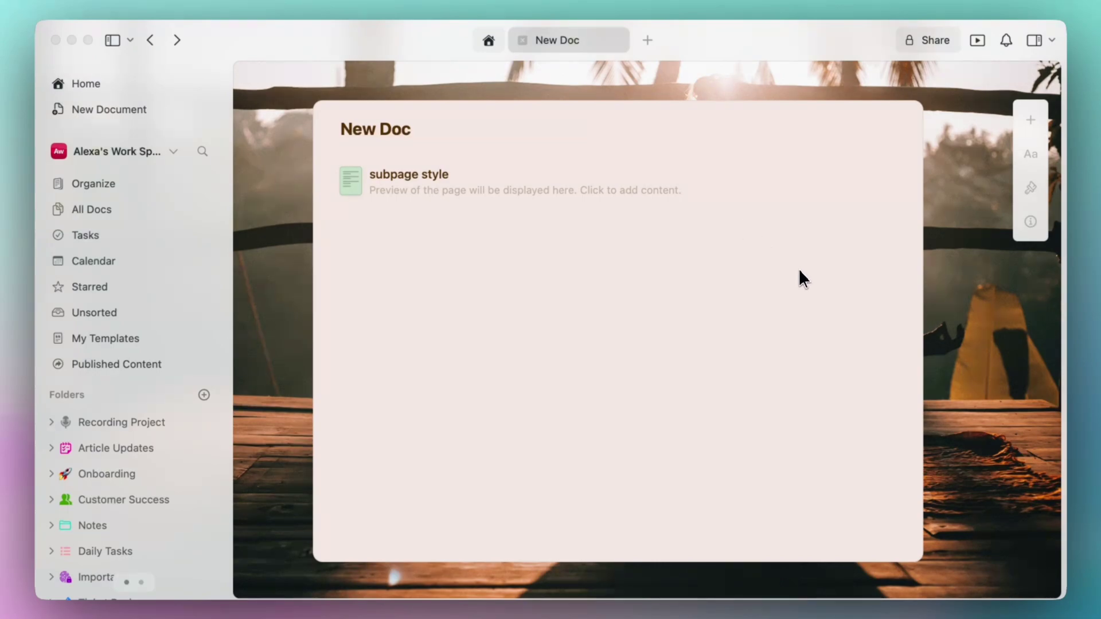
In the desktop app, set the separator style of New Doc to Washi Tape.
{"action": "left_click", "coordinate": [1032, 190]}
{"action": "left_click", "coordinate": [1033, 190]}
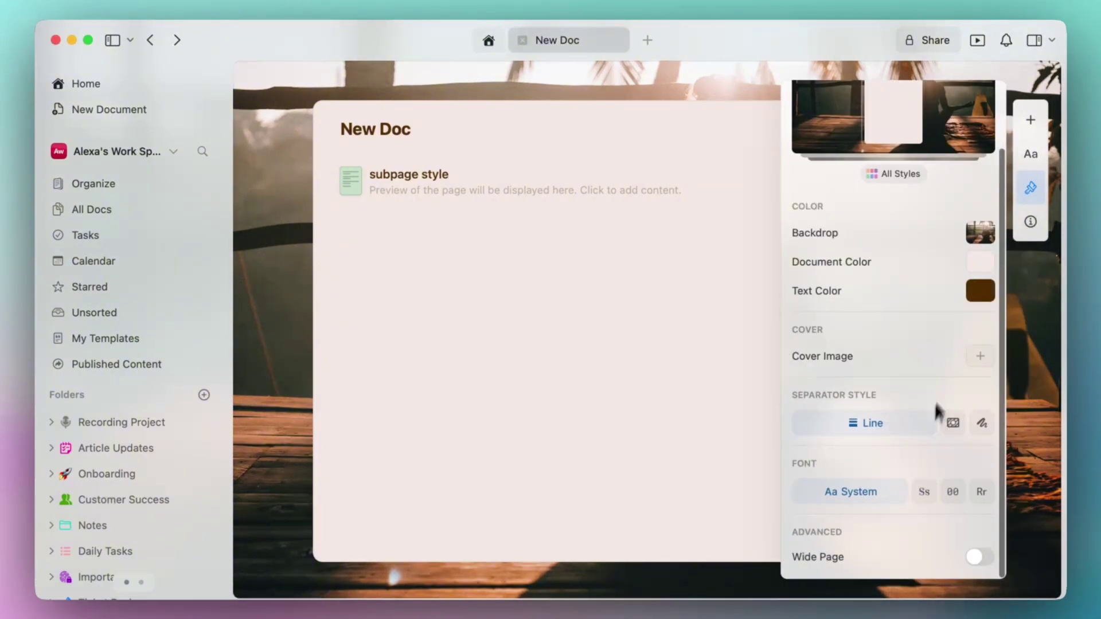
{"action": "left_click", "coordinate": [956, 418]}
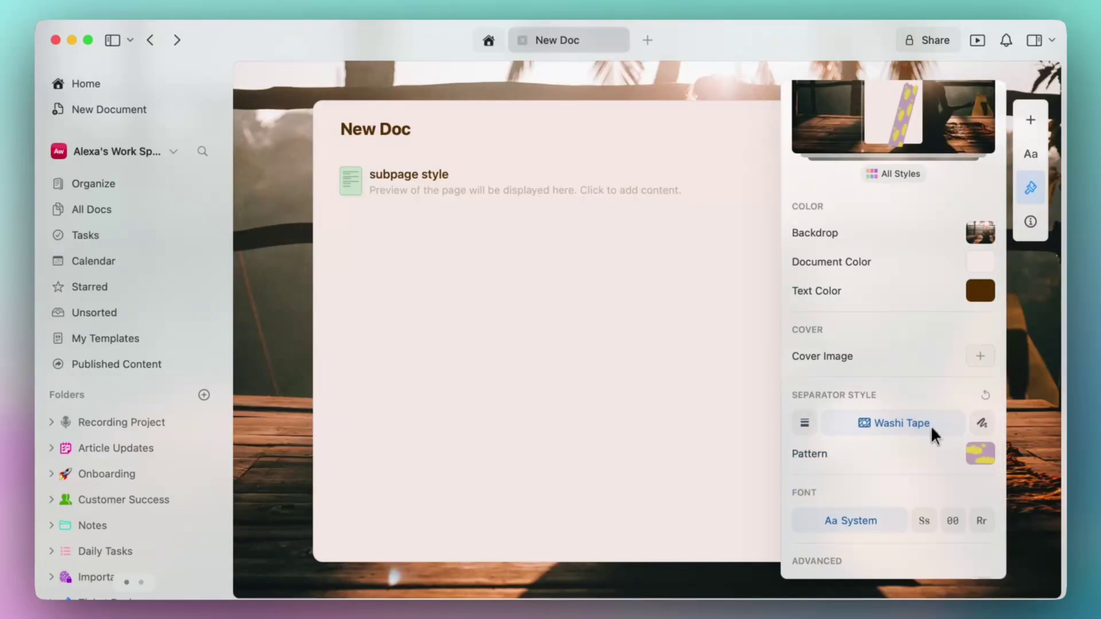
Examine the washi tape options: the coloured geometric patterns, the suggested image tapes and the full Washi Gallery.
{"action": "left_click", "coordinate": [982, 453]}
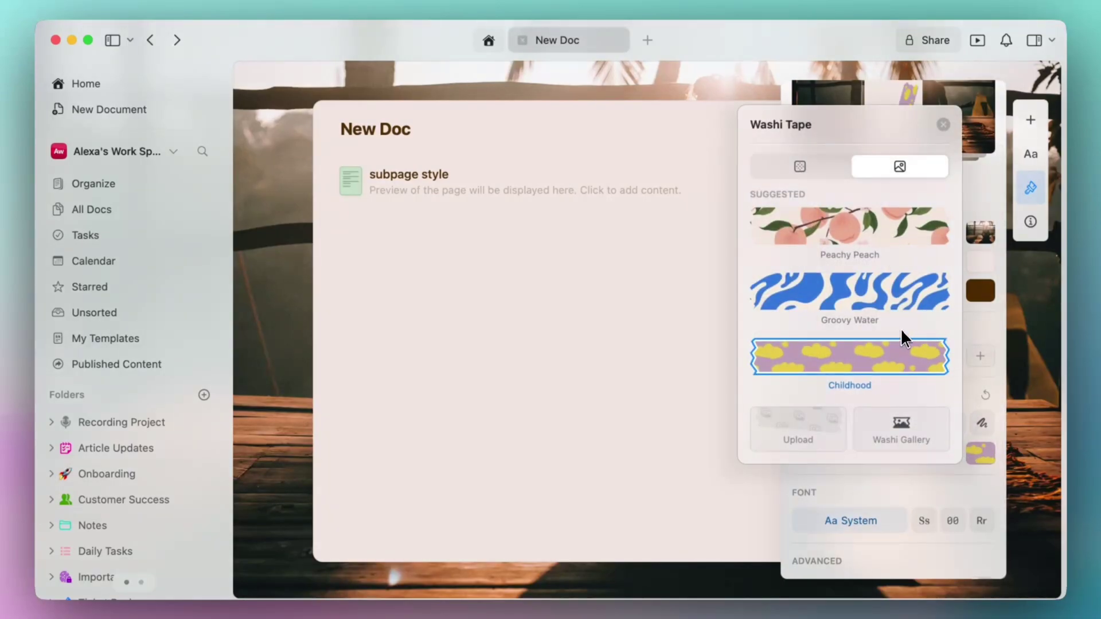
{"action": "left_click", "coordinate": [814, 169]}
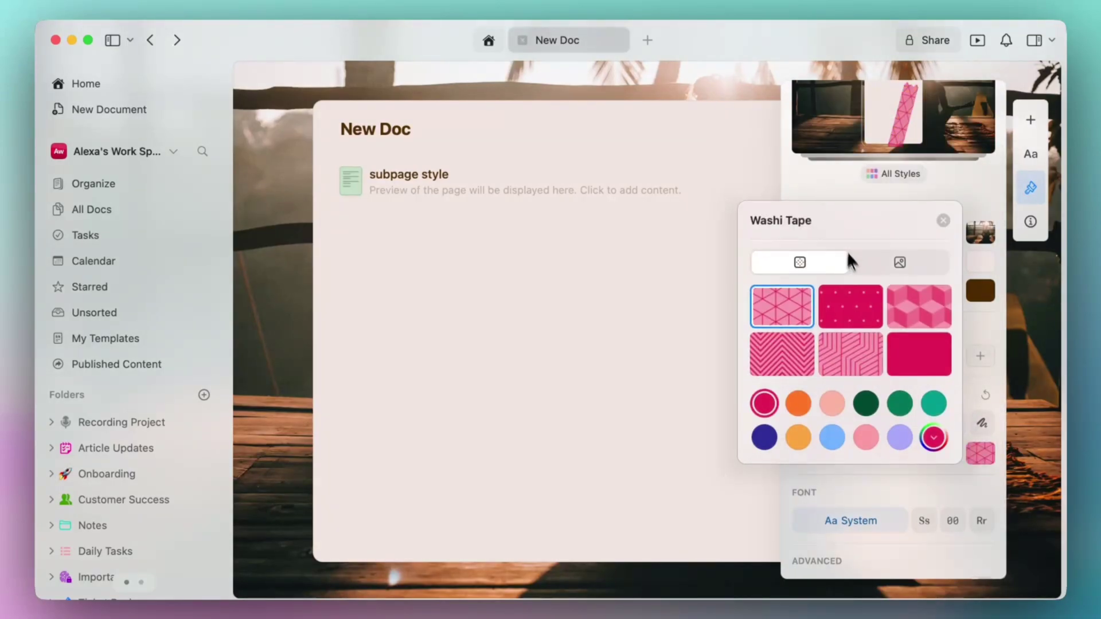
{"action": "left_click", "coordinate": [907, 261]}
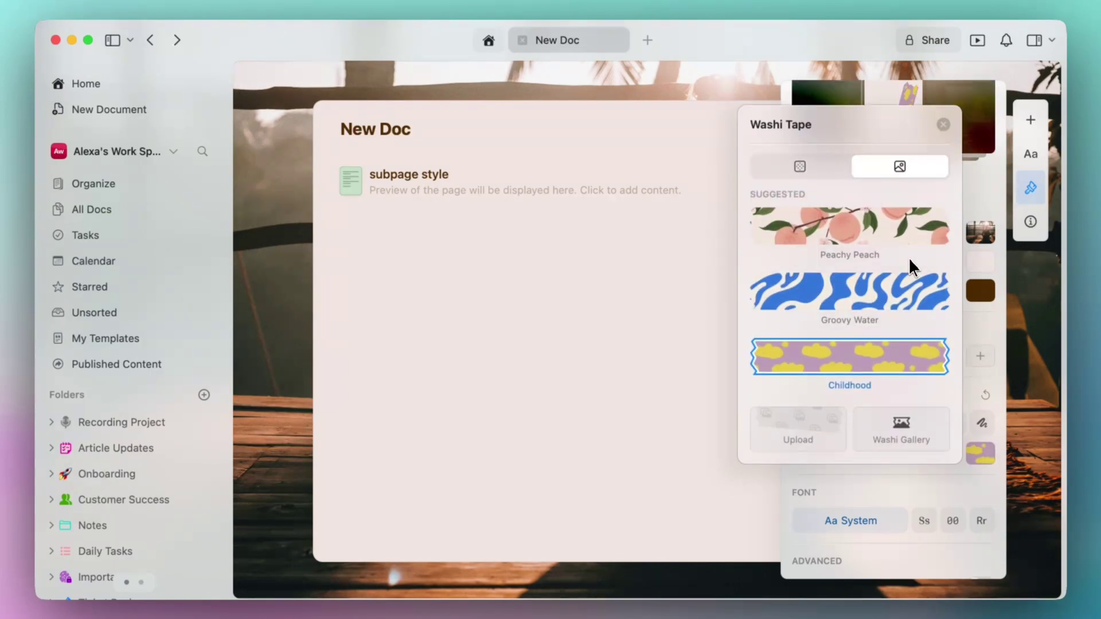
{"action": "left_click", "coordinate": [895, 436]}
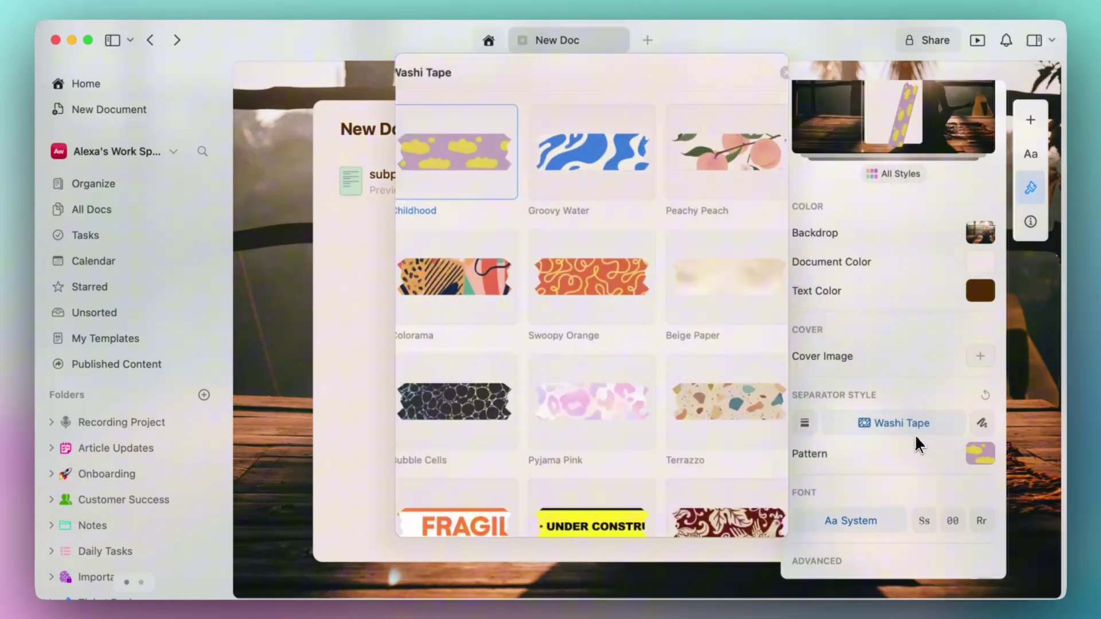
{"action": "scroll", "coordinate": [771, 373], "scroll_direction": "down", "scroll_amount": 5}
{"action": "scroll", "coordinate": [749, 362], "scroll_direction": "down", "scroll_amount": 15}
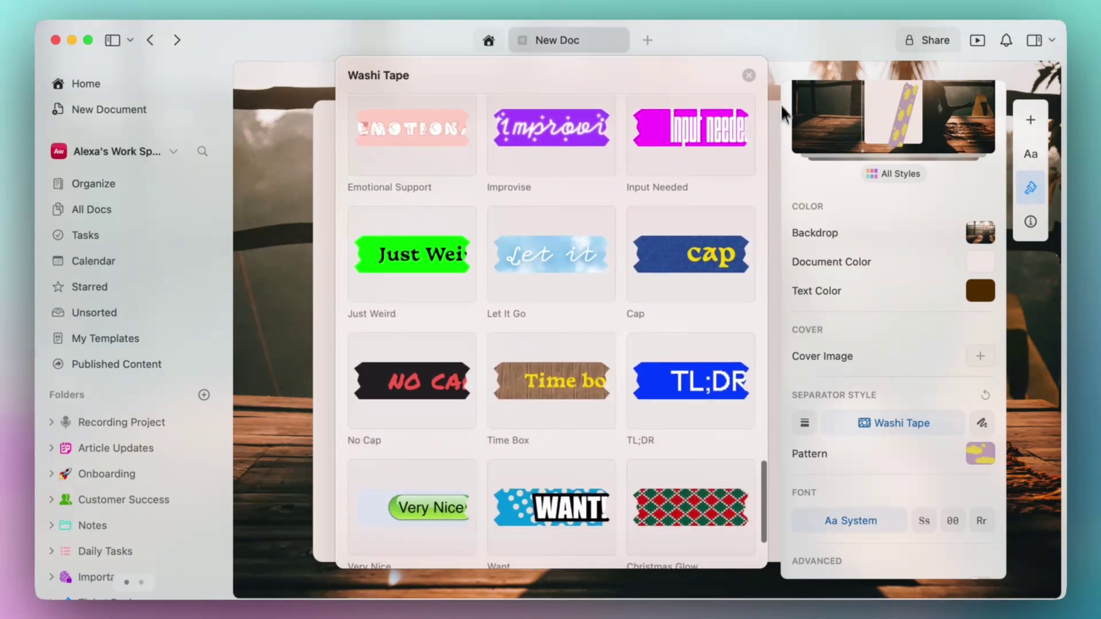
{"action": "left_click", "coordinate": [749, 76]}
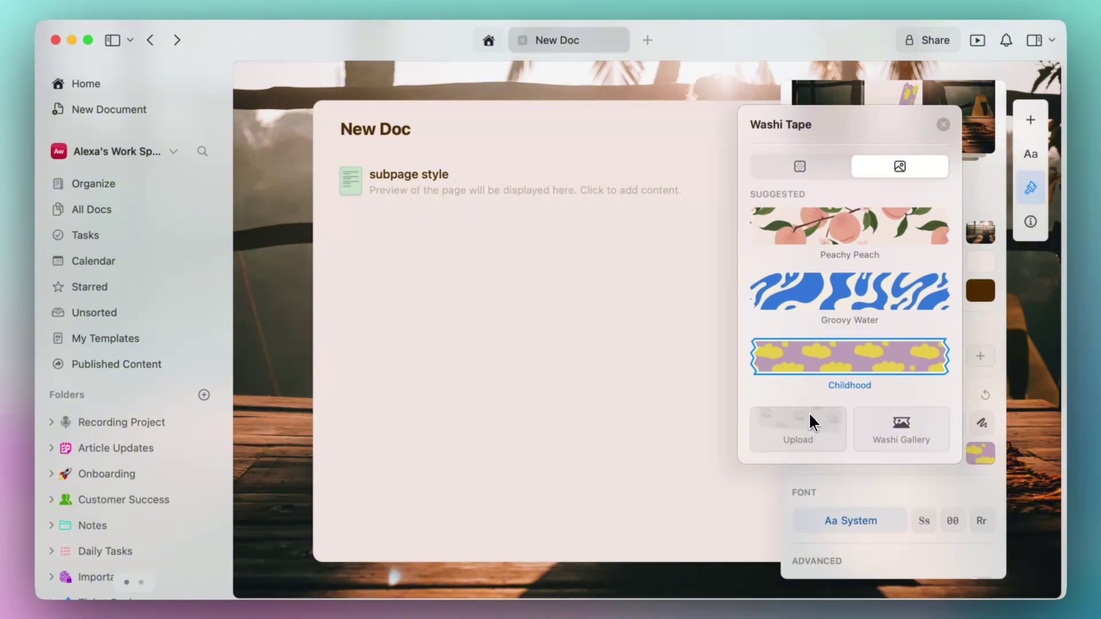
Upload Image.png from iCloud Drive as a custom washi tape for New Doc's separators.
{"action": "left_click", "coordinate": [796, 440]}
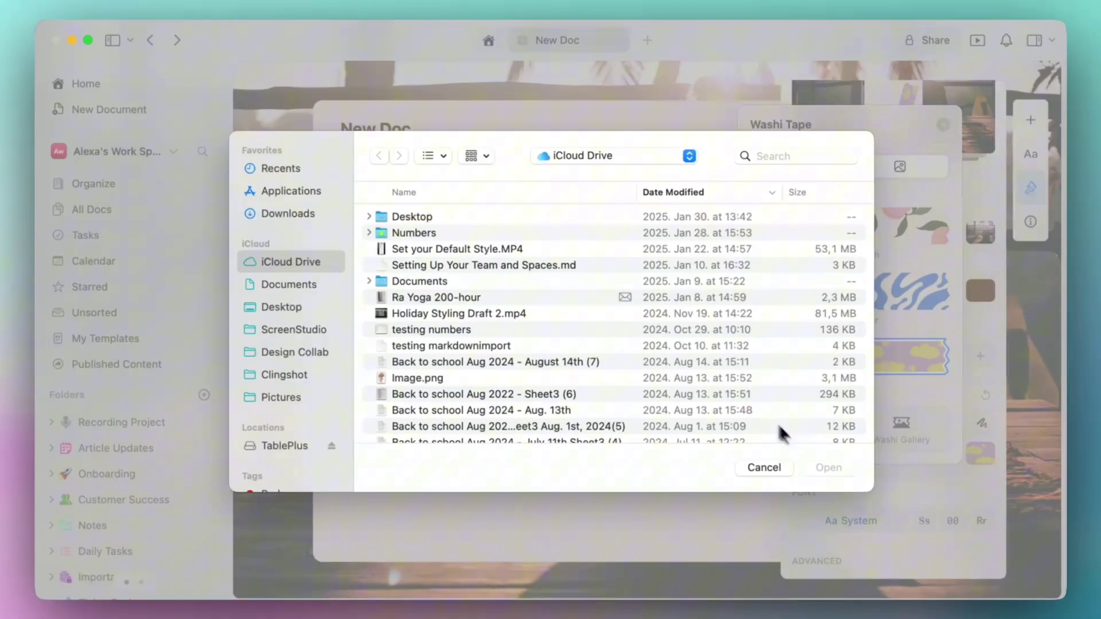
{"action": "left_click", "coordinate": [439, 378]}
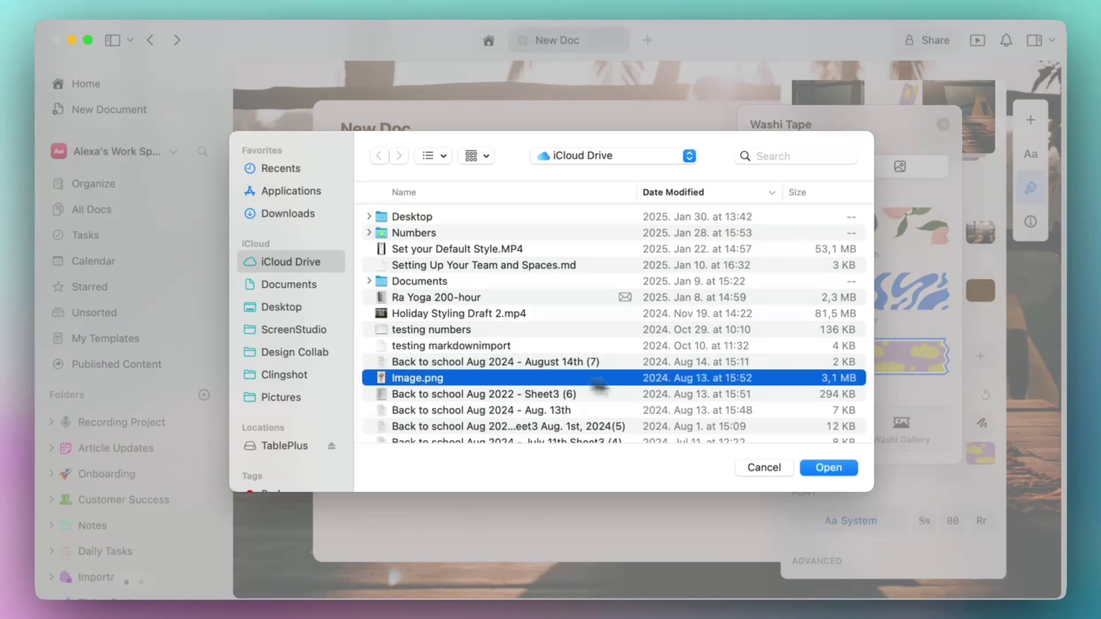
{"action": "left_click", "coordinate": [828, 466]}
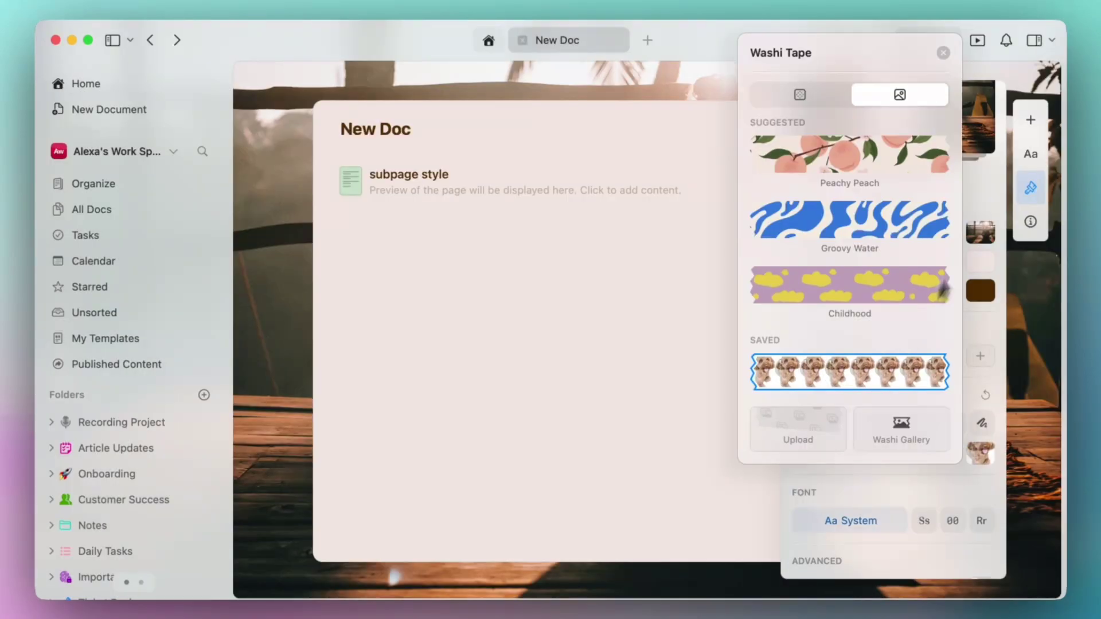
Insert a Regular separator line into New Doc below the "subpage style" page block.
{"action": "left_click", "coordinate": [1035, 119]}
{"action": "left_click", "coordinate": [1036, 120]}
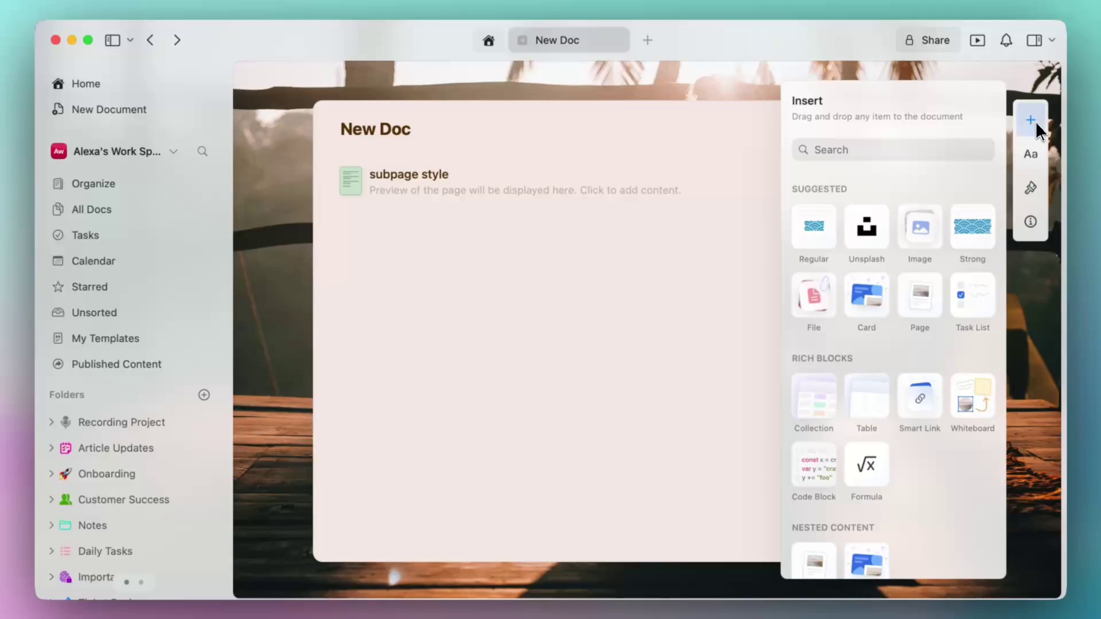
{"action": "left_click_drag", "start_coordinate": [814, 227], "coordinate": [635, 223]}
{"action": "left_click", "coordinate": [662, 302]}
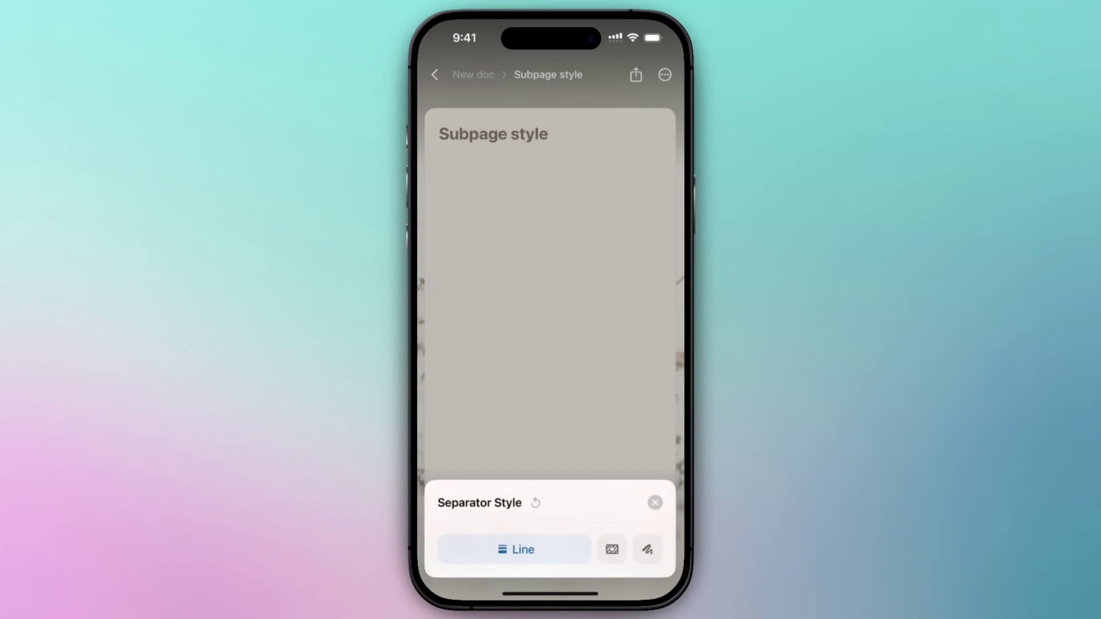
In the mobile app, set the "Subpage style" page's separator style to washi tape with a custom dog photo as its pattern.
{"action": "left_click", "coordinate": [612, 549]}
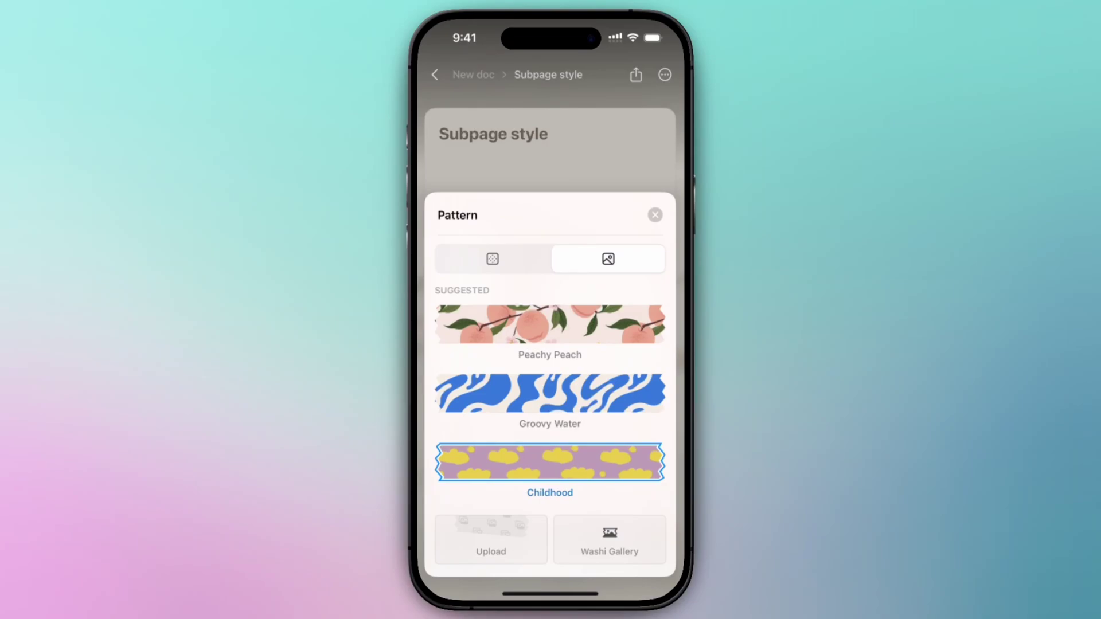
{"action": "left_click", "coordinate": [492, 259]}
{"action": "left_click", "coordinate": [609, 349]}
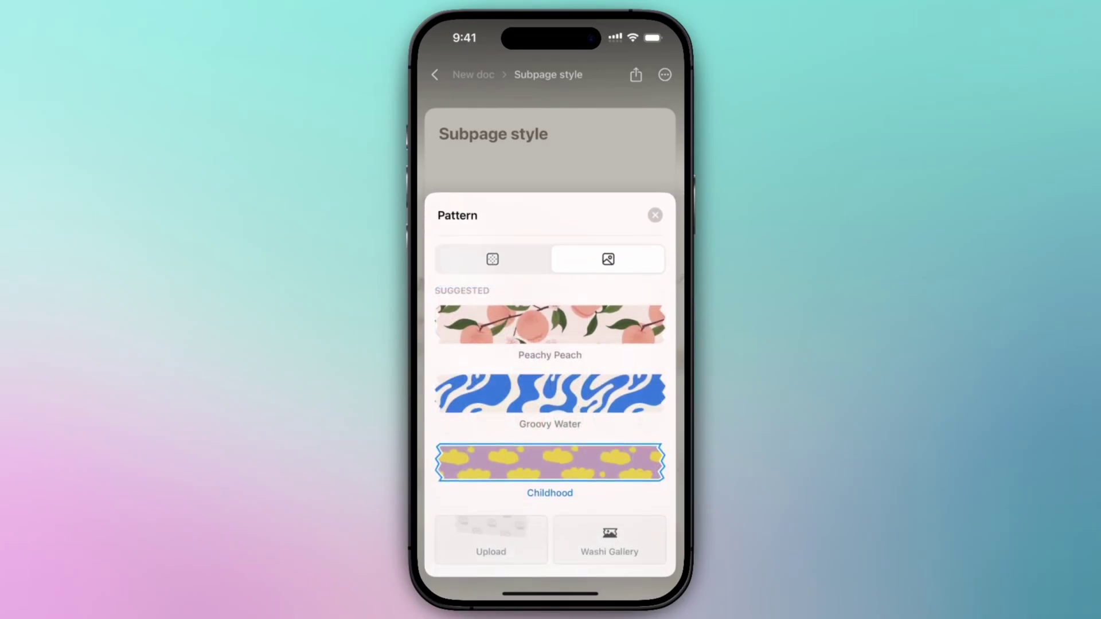
{"action": "left_click", "coordinate": [655, 215]}
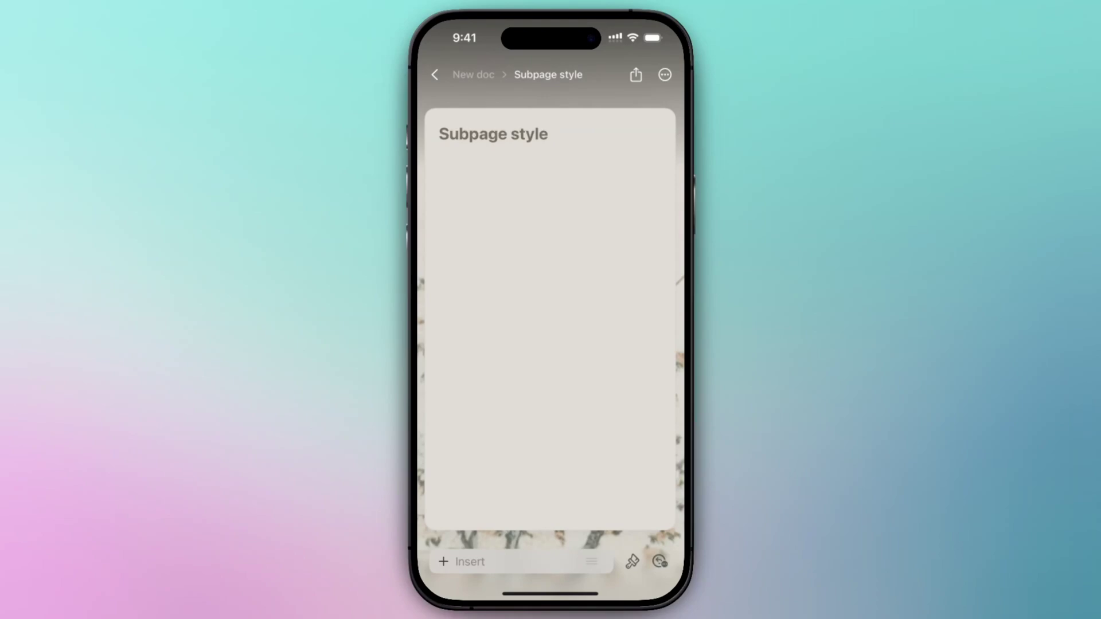
Insert a Regular separator below the title of the mobile "Subpage style" page and finish editing.
{"action": "left_click", "coordinate": [444, 562]}
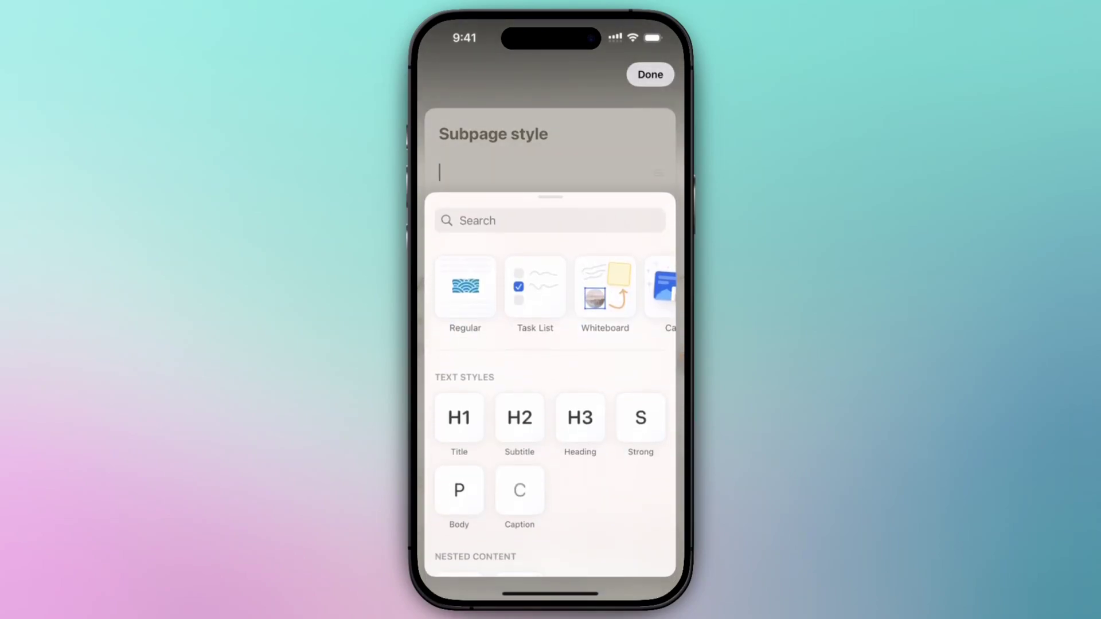
{"action": "left_click", "coordinate": [465, 286]}
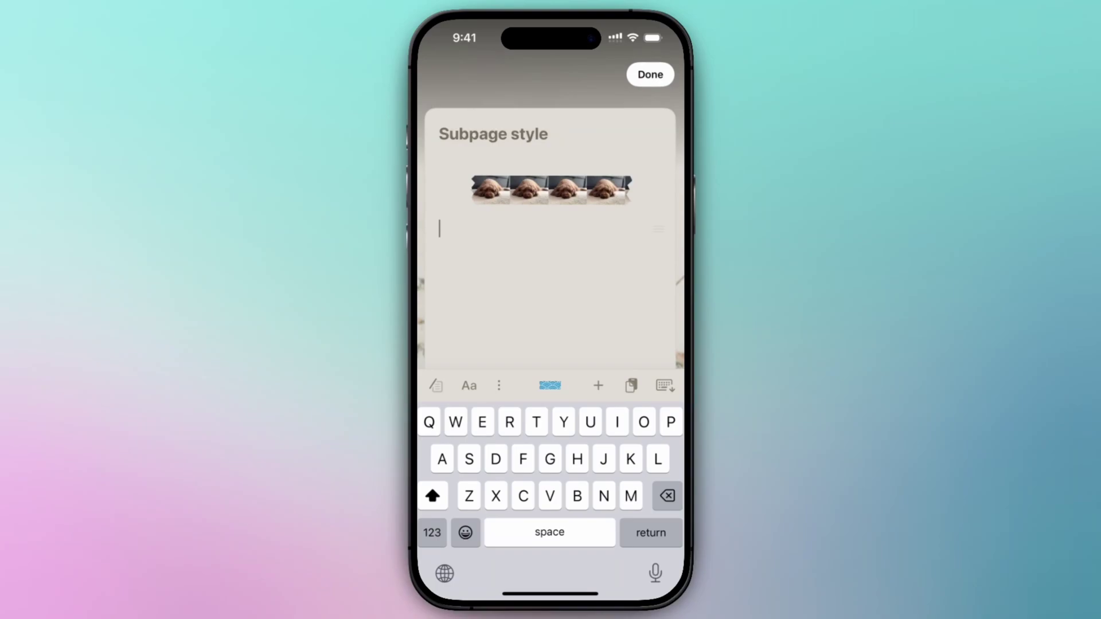
{"action": "left_click", "coordinate": [651, 75]}
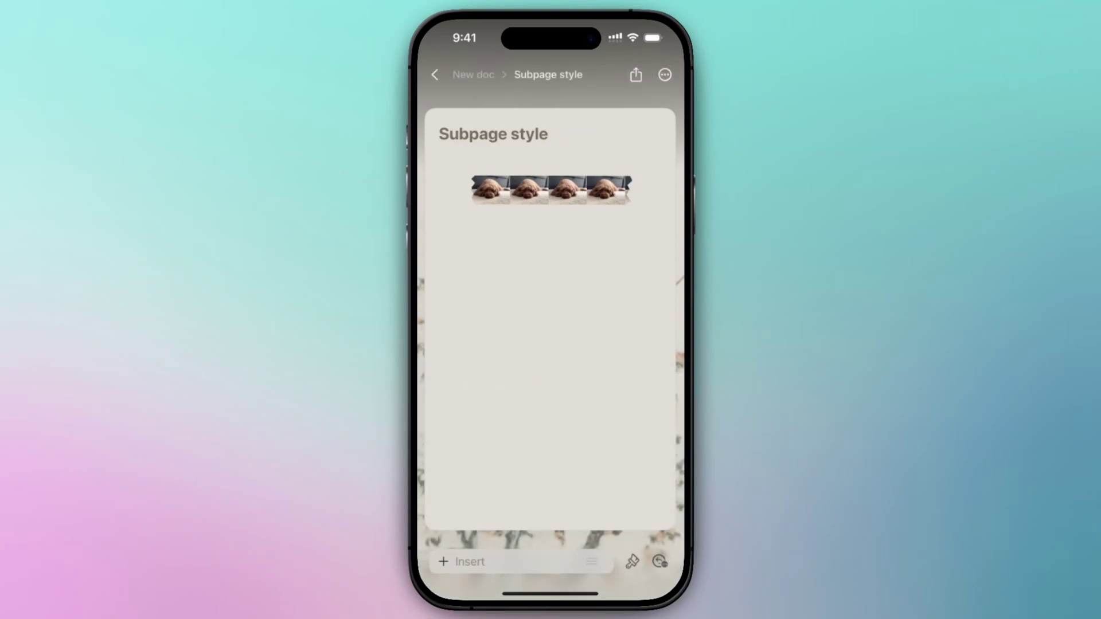